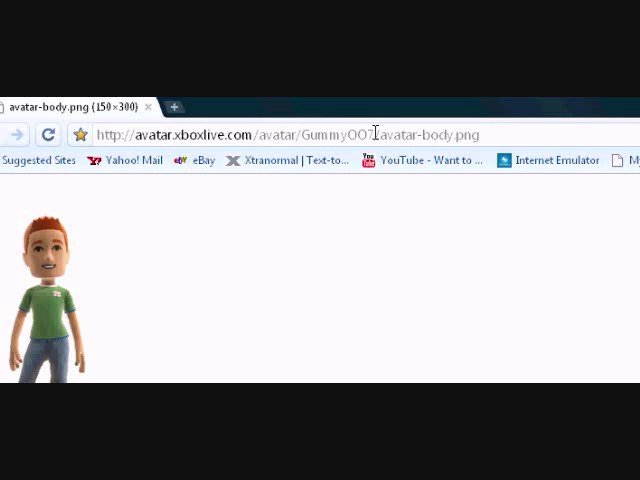
{"action": "left_click_drag", "start_coordinate": [375, 133], "coordinate": [303, 124]}
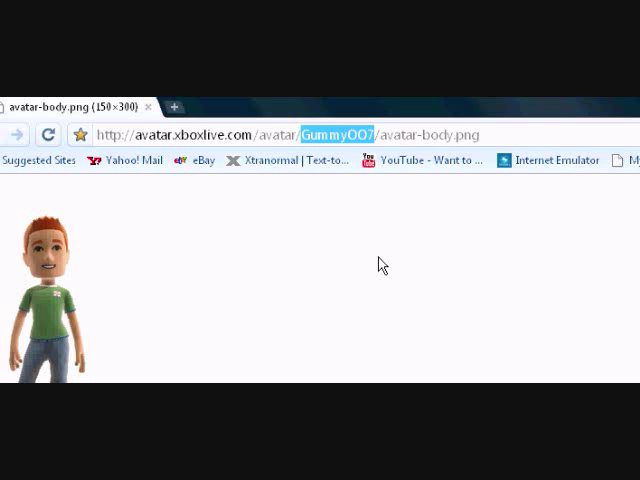
{"action": "type", "text": "HMonty"}
{"action": "key", "text": "Return"}
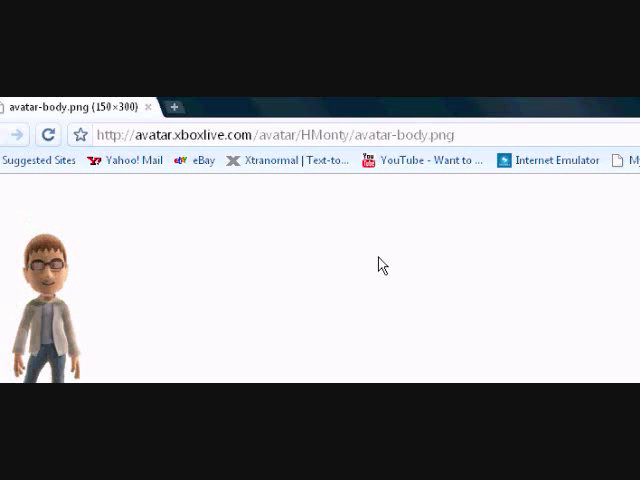